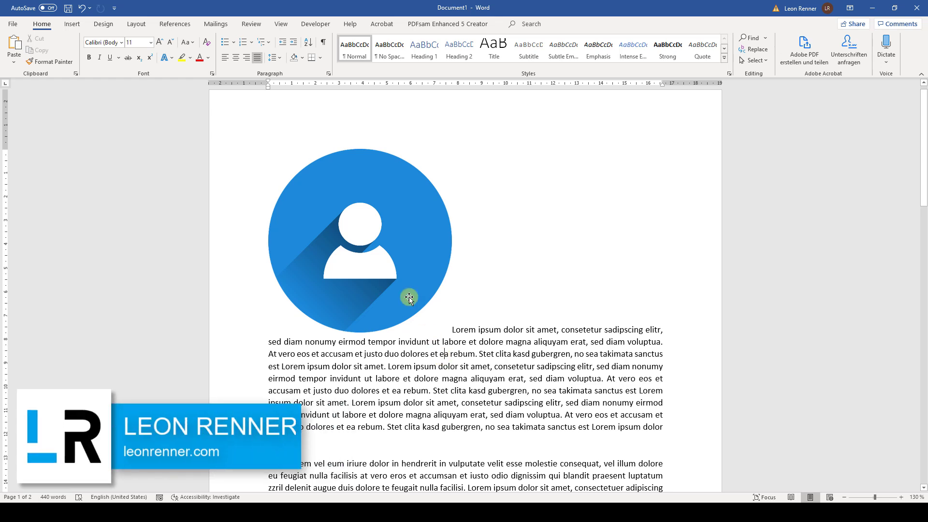
# Select the blue user-icon picture sitting above the paragraph text
pyautogui.click(362, 259)
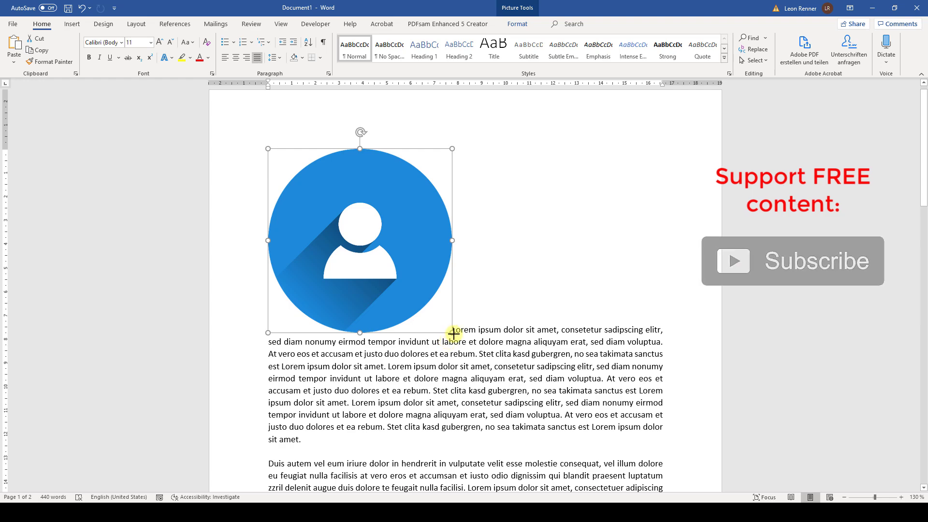
# Enlarge the picture from its corner, then undo the accidental vertical squash
pyautogui.moveTo(452, 332)
pyautogui.mouseDown()
pyautogui.moveTo(502, 377)
pyautogui.moveTo(469, 338)
pyautogui.mouseUp()
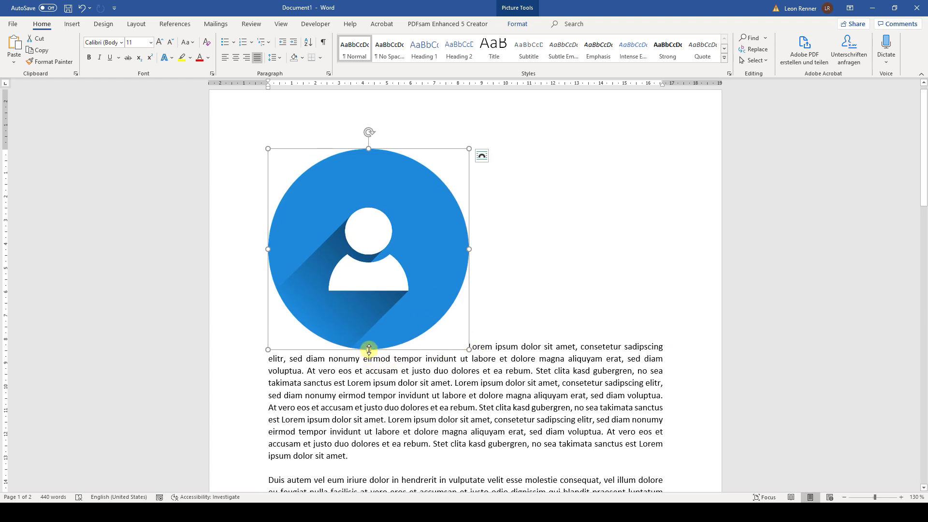
pyautogui.moveTo(369, 350); pyautogui.dragTo(374, 271)
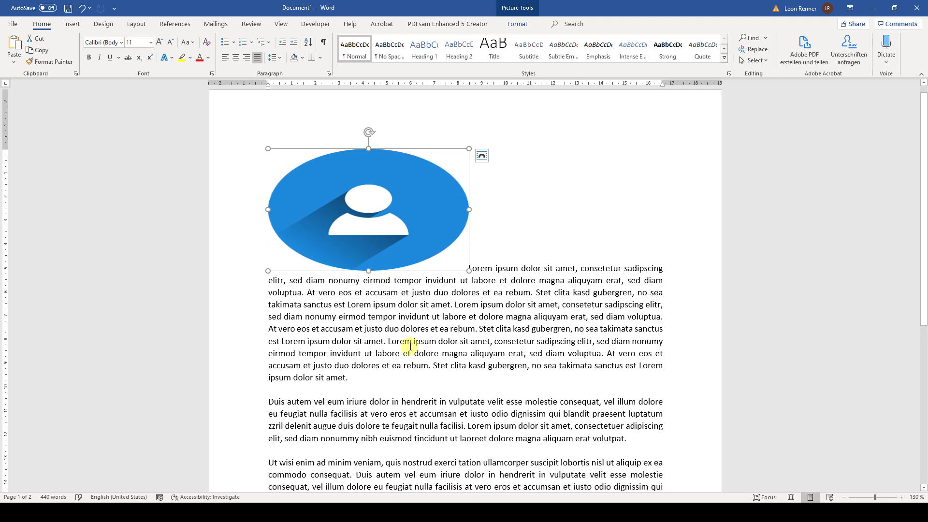
pyautogui.hotkey('ctrl', 'z')
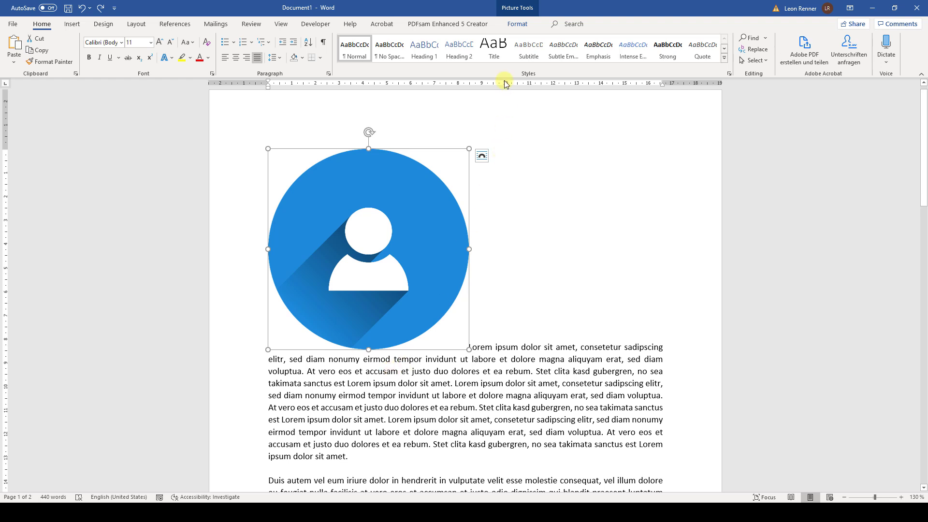
# Set the picture height to 10 cm in the Format tab's Size group
pyautogui.click(517, 24)
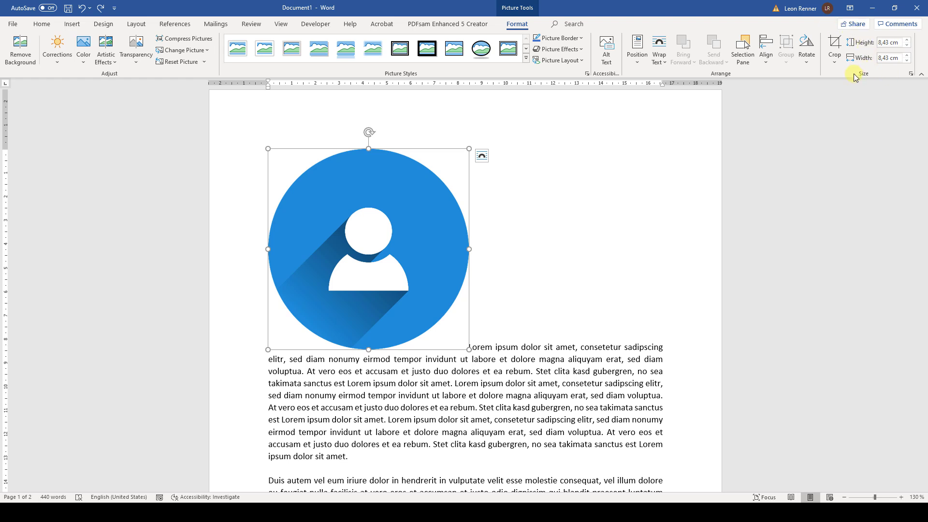
pyautogui.click(885, 43)
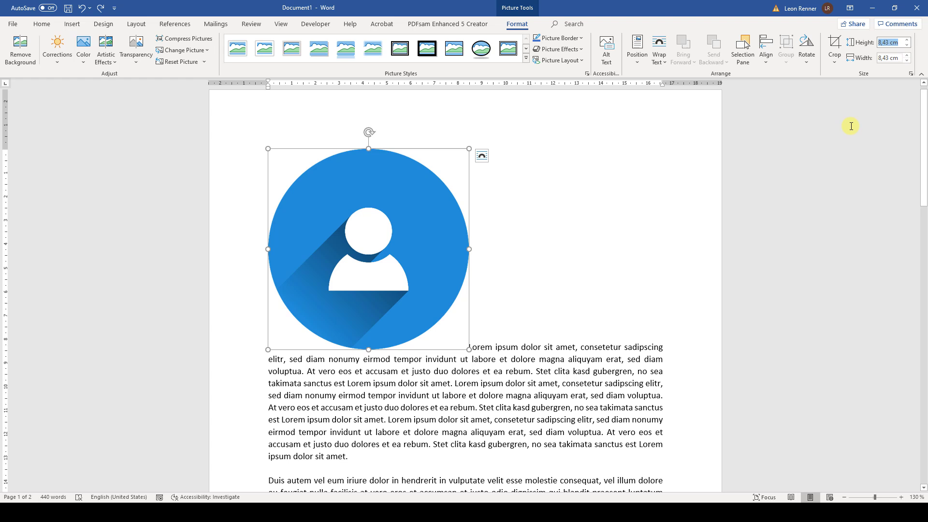
pyautogui.write('10')
pyautogui.press('Return')
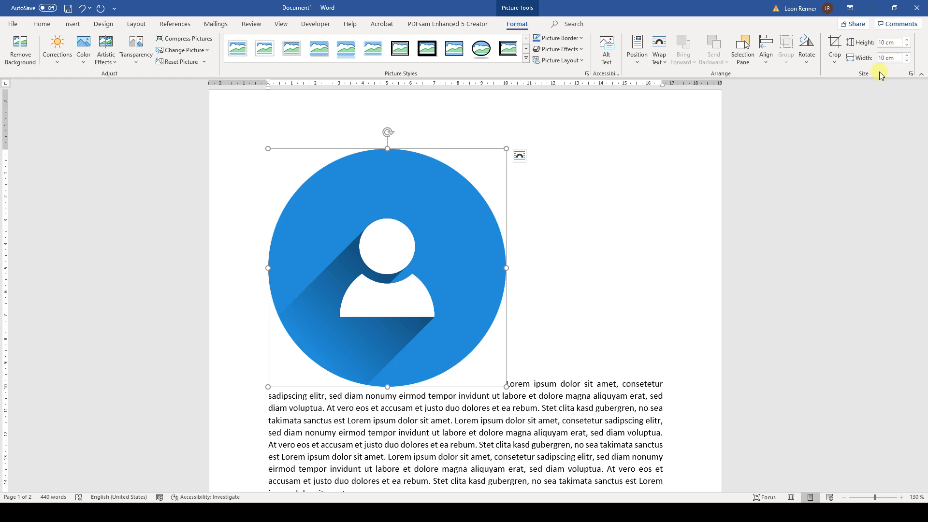
# Turn off Lock aspect ratio in the picture's Size settings and confirm
pyautogui.click(911, 75)
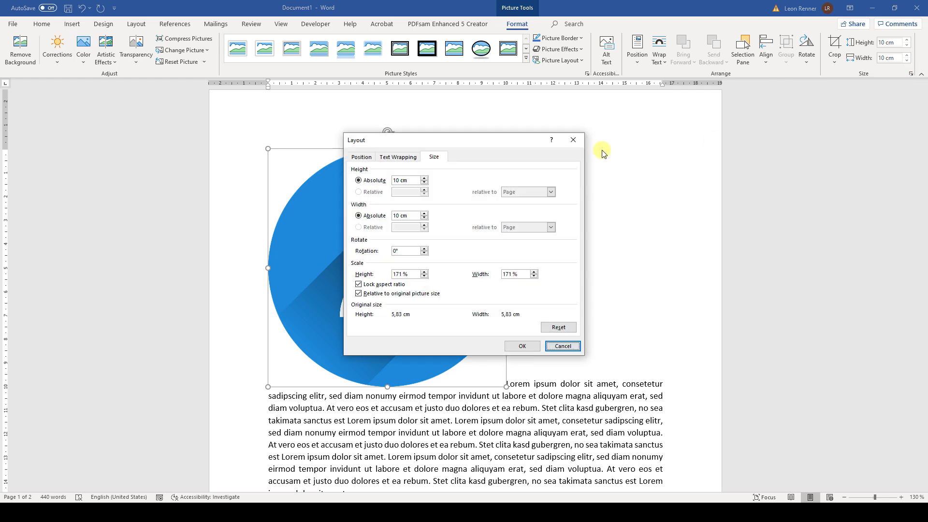
pyautogui.click(359, 284)
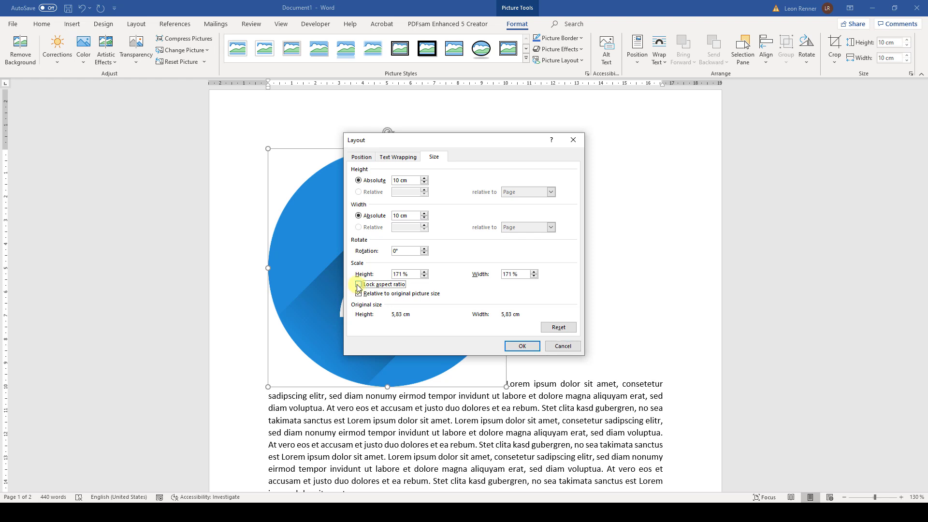
pyautogui.click(522, 346)
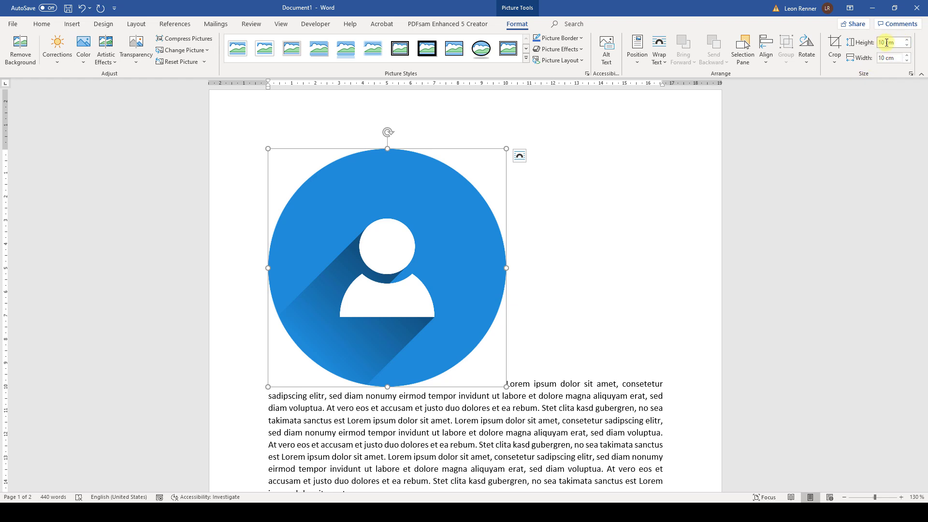
# Change the picture height to 15 cm, leaving the width at 10 cm
pyautogui.moveTo(892, 42); pyautogui.dragTo(878, 44)
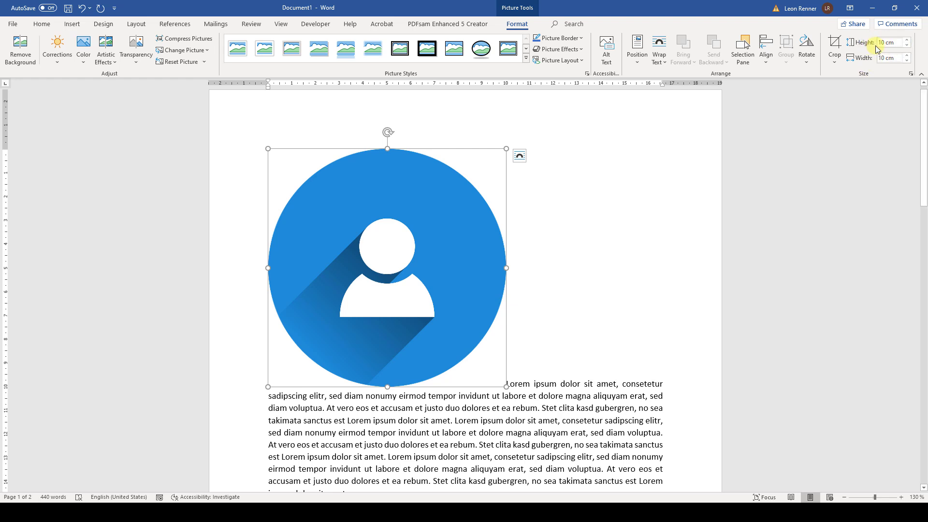
pyautogui.write('1')
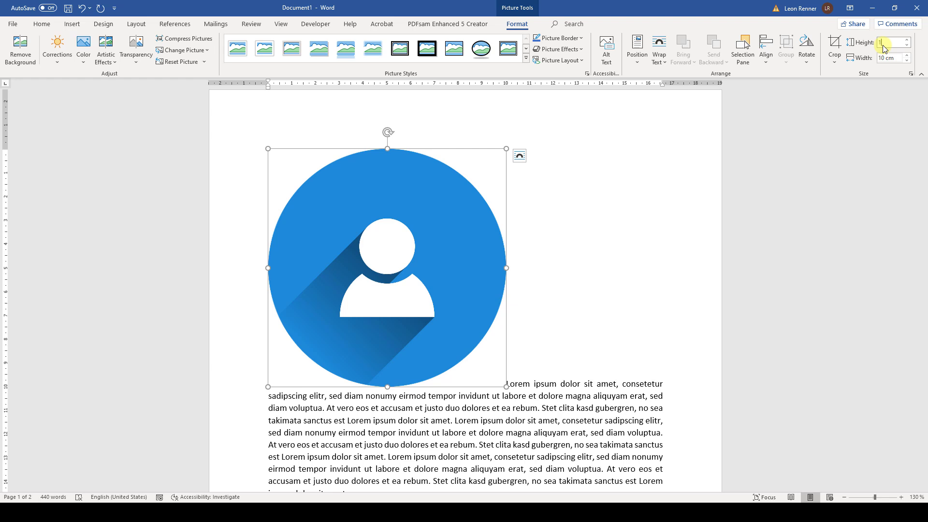
pyautogui.write('5')
pyautogui.press('Return')
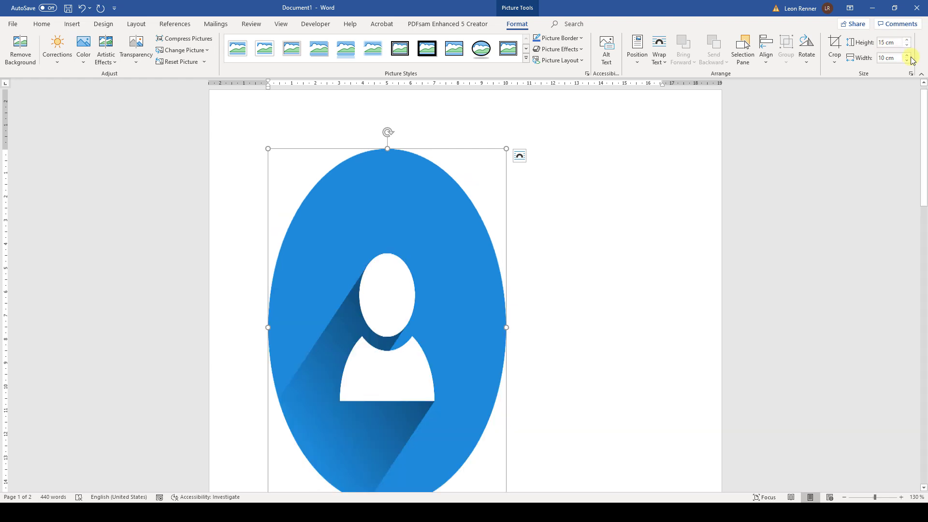